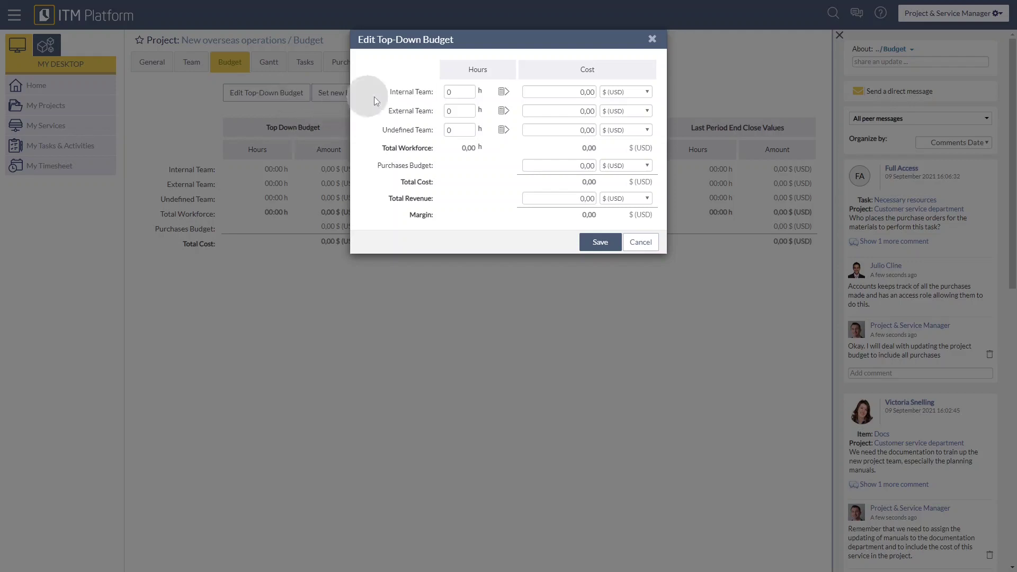
- Budget 500 hours for the internal team and copy the calculated standard cost into its cost amount
click(459, 92)
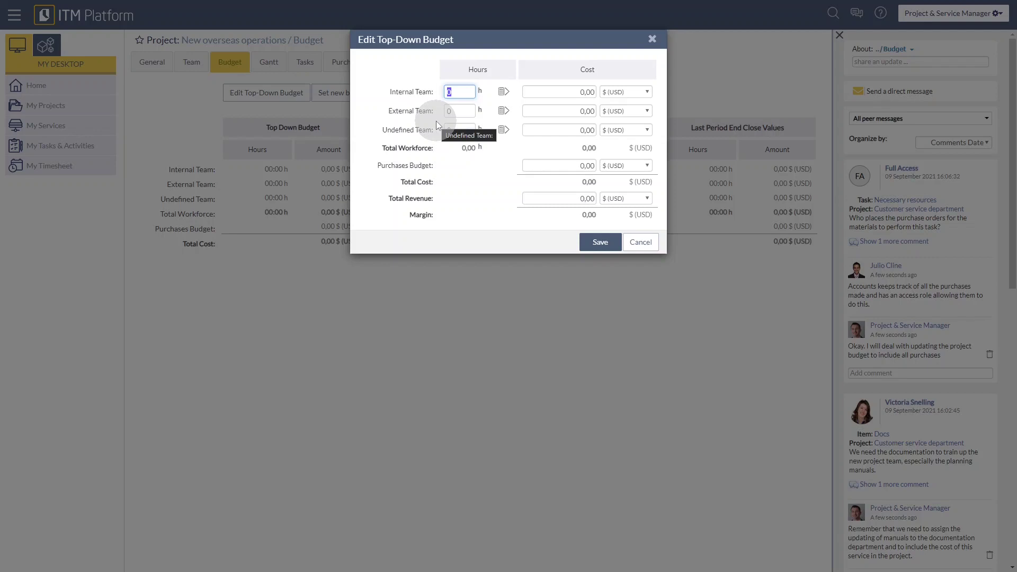
text(500)
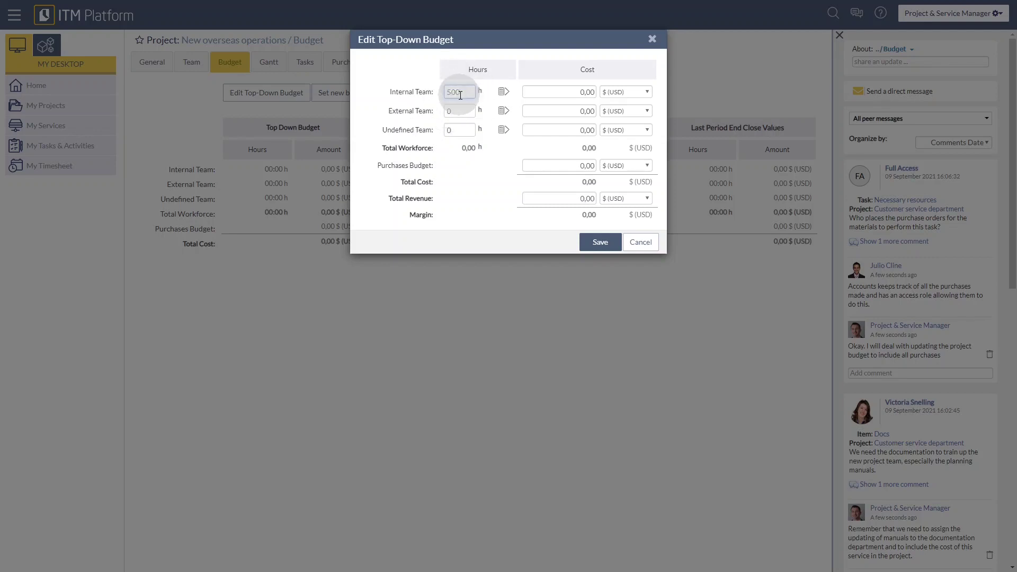
click(594, 93)
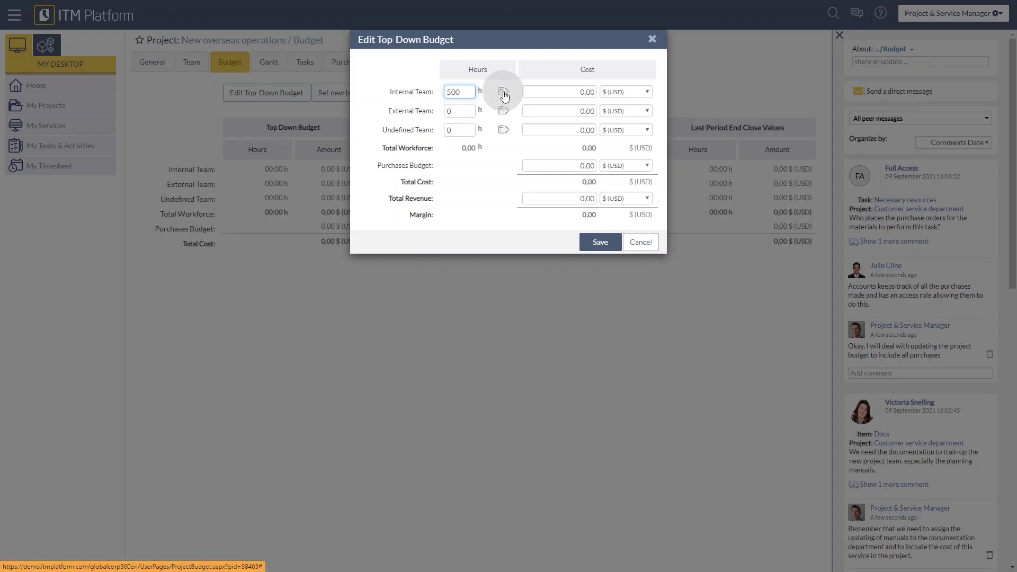
click(503, 93)
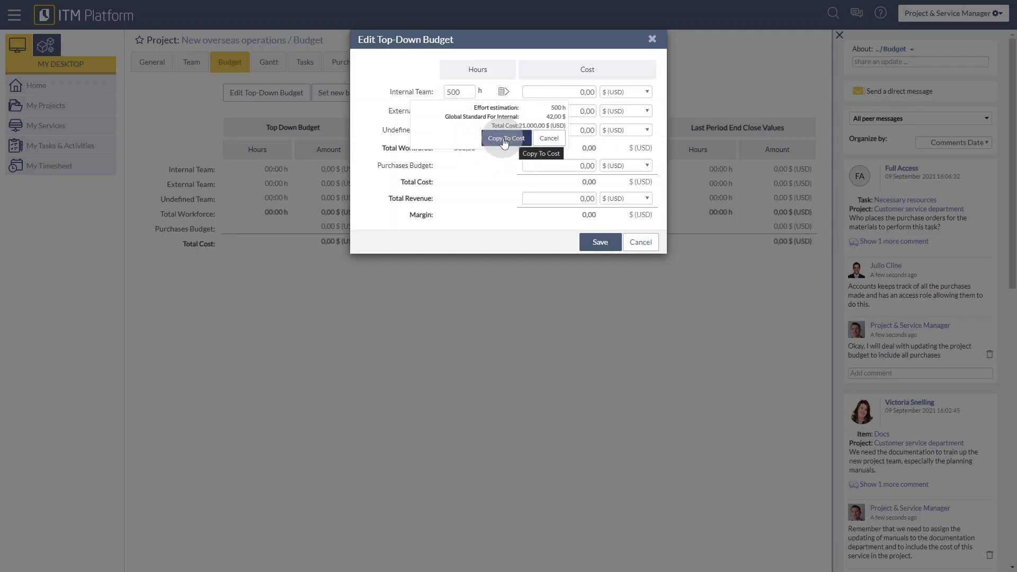
click(504, 140)
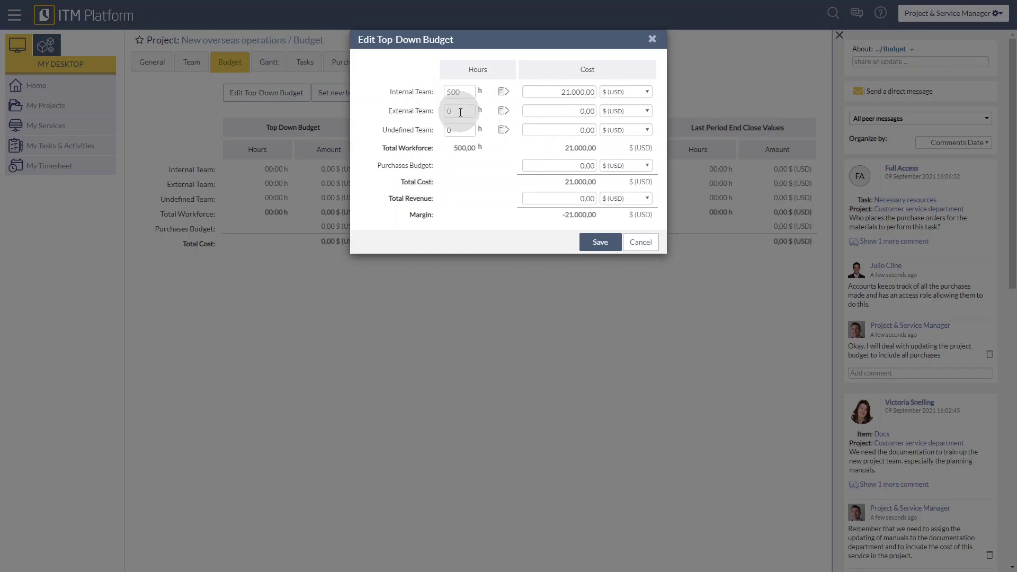
- Budget 350 hours for the external team and copy the calculated standard cost into its cost amount
click(456, 111)
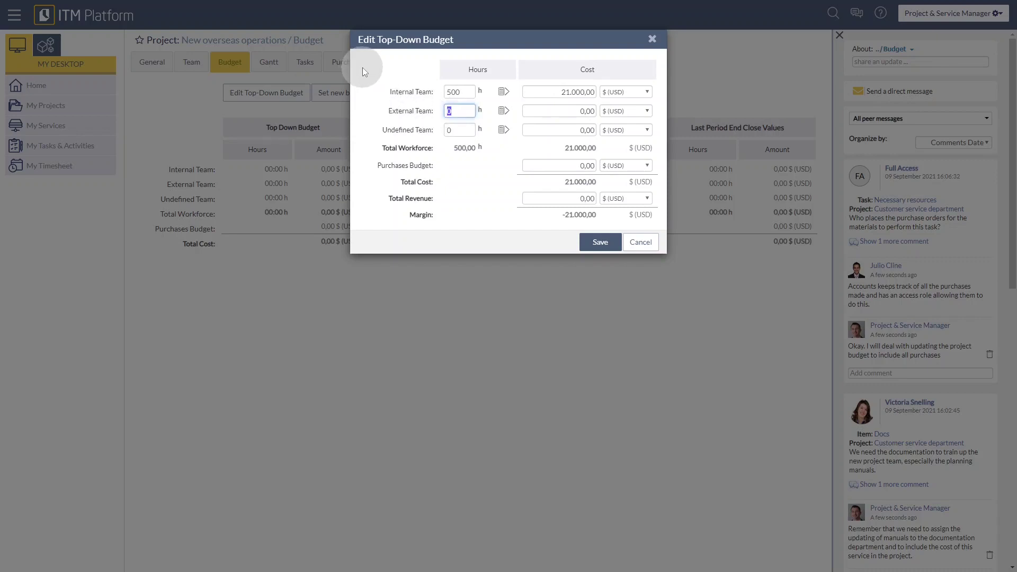
text(350)
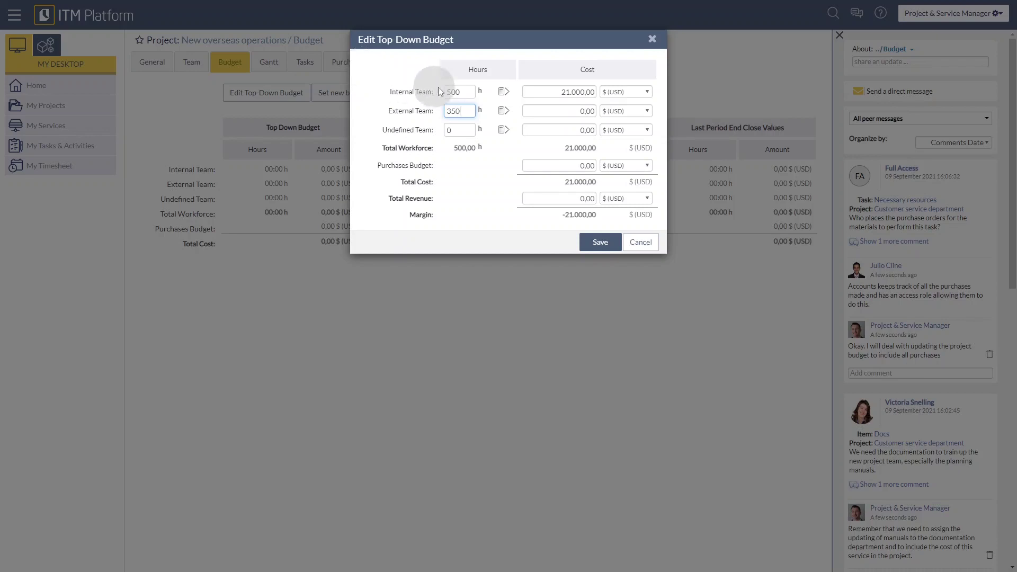
click(504, 114)
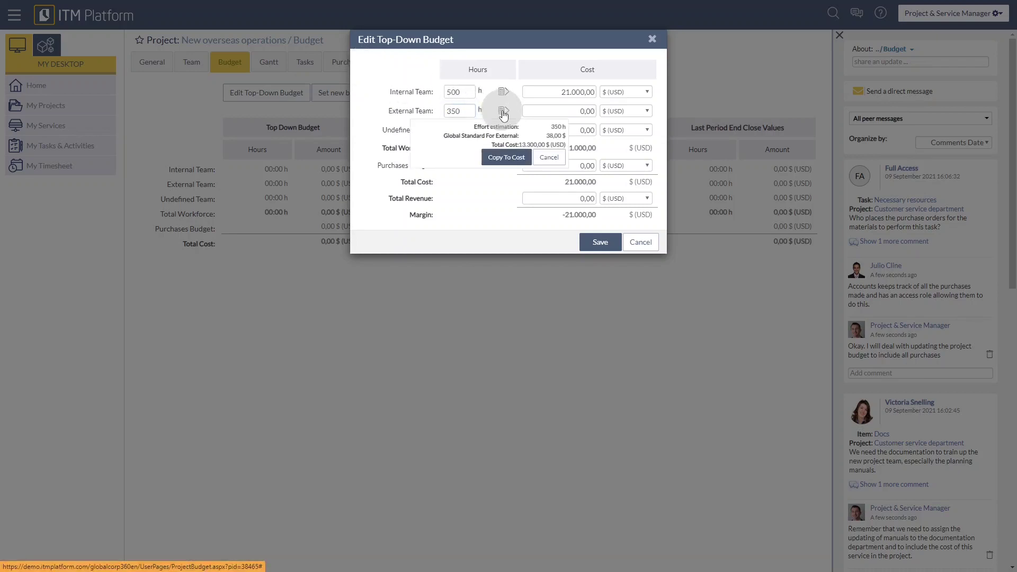
click(552, 136)
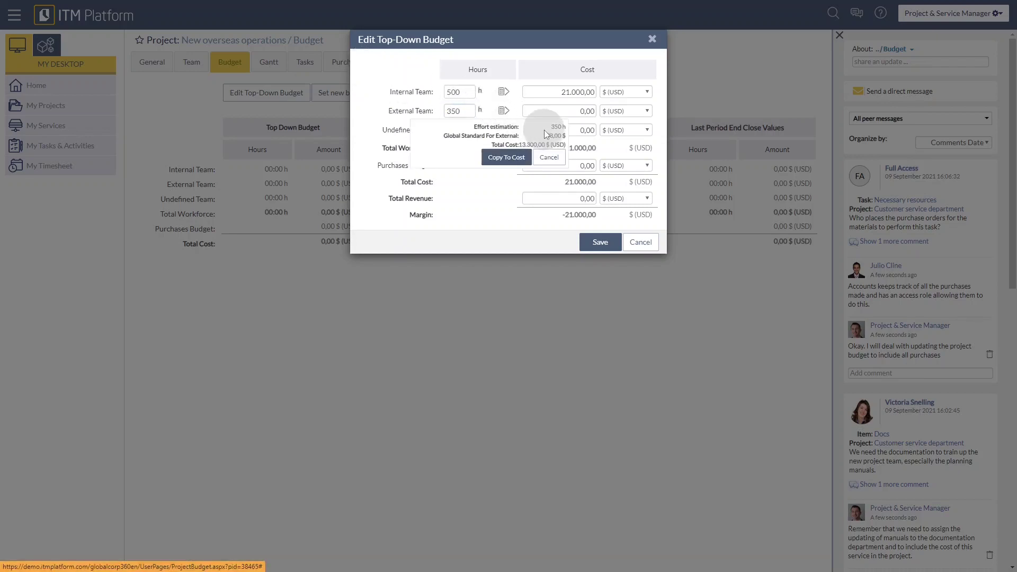
click(518, 160)
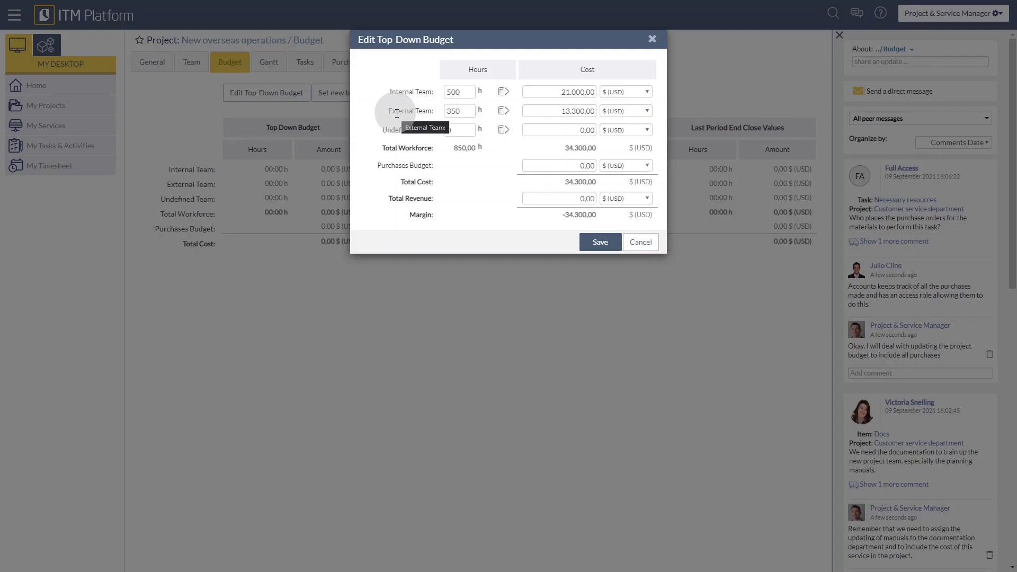
- Budget 150 hours for the undefined team and copy the calculated standard cost into its cost amount
click(459, 127)
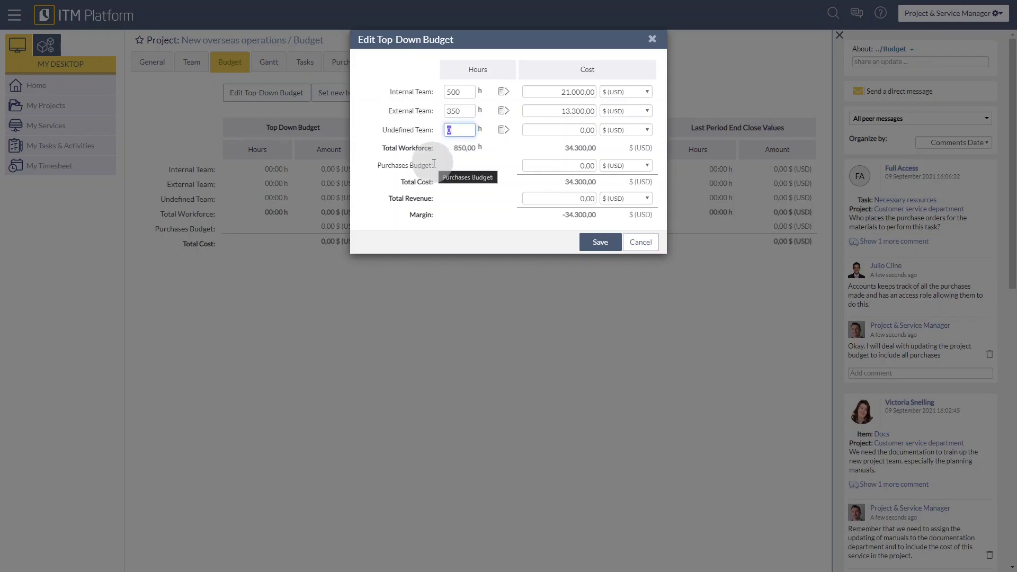
text(150)
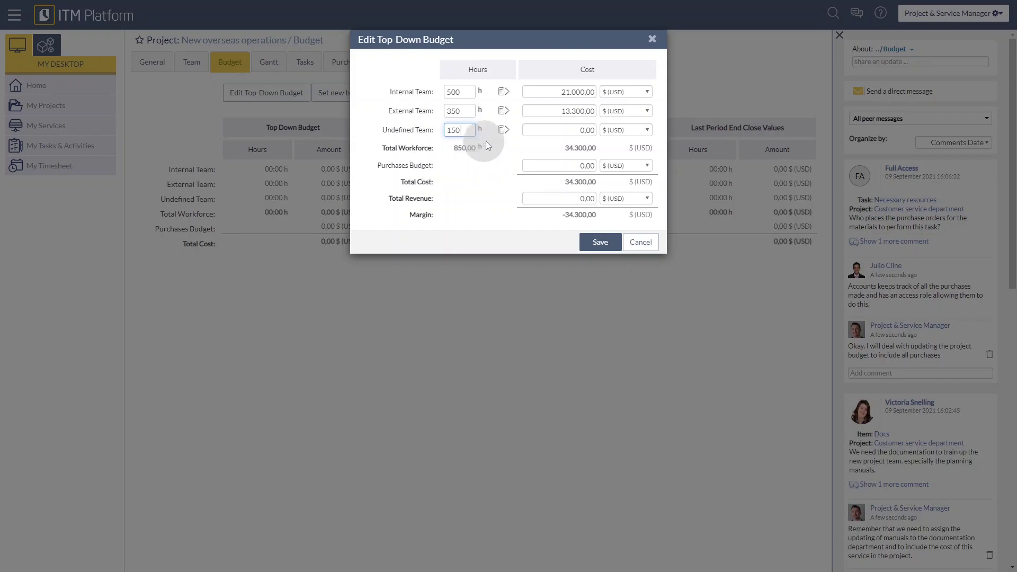
click(503, 130)
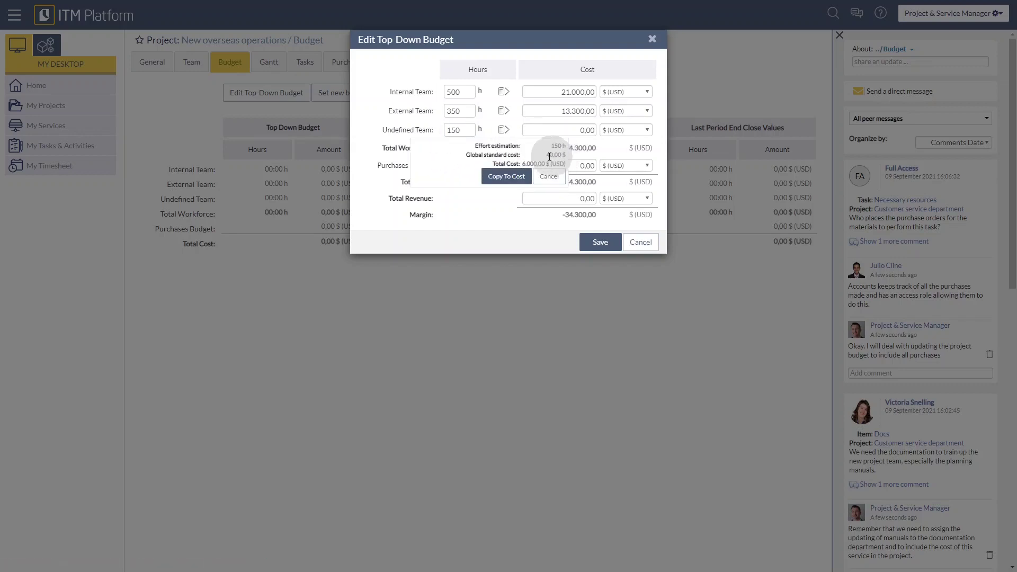
click(509, 178)
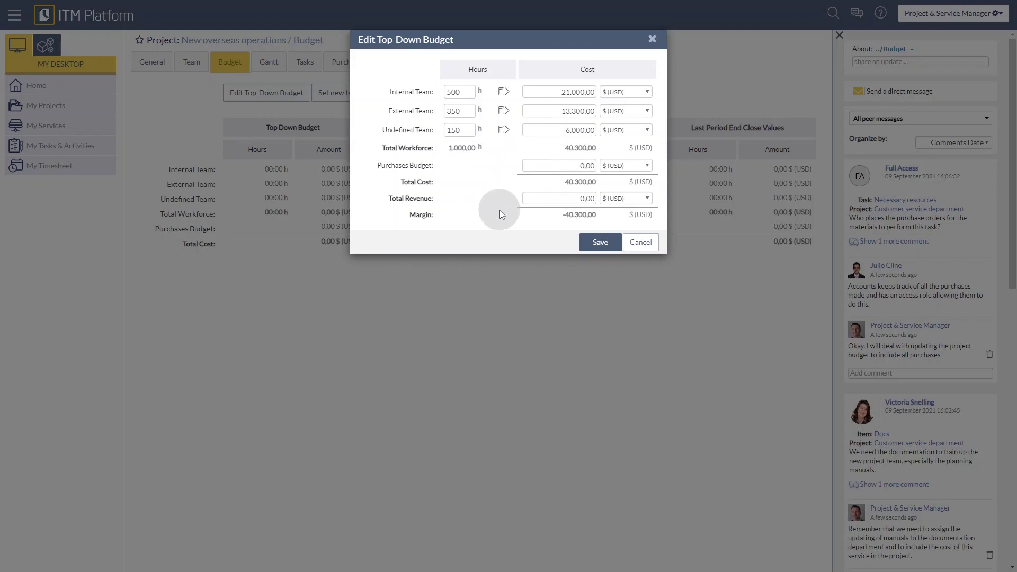
- Set the purchases budget to 25,000 USD and convert its currency to € (EUR)
click(582, 166)
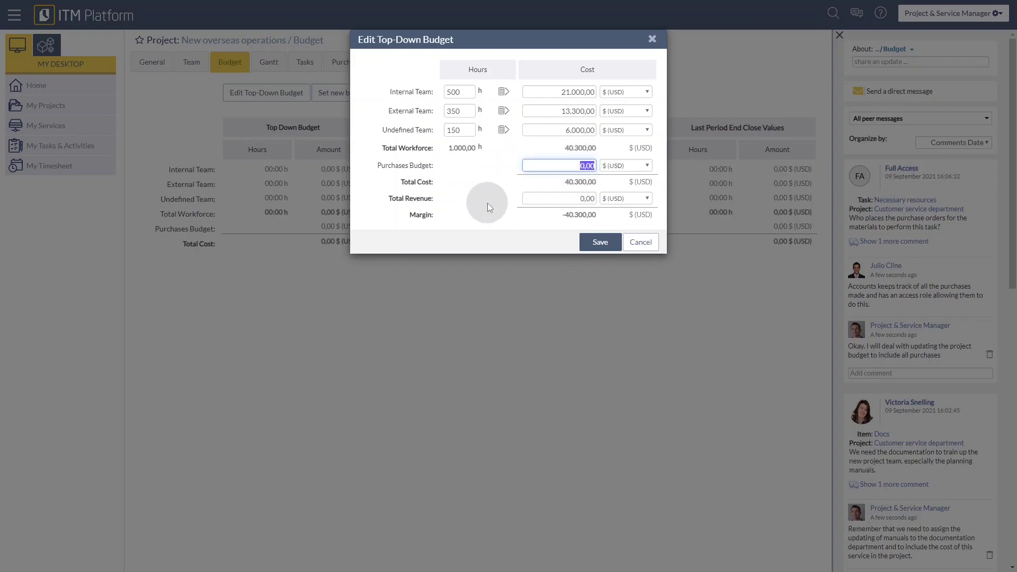
text(25000)
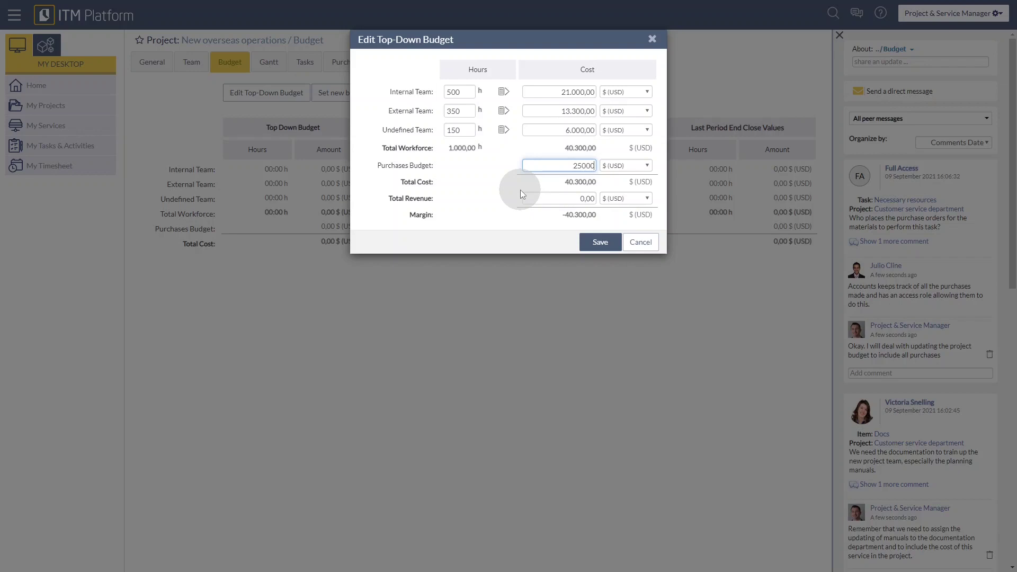
click(649, 166)
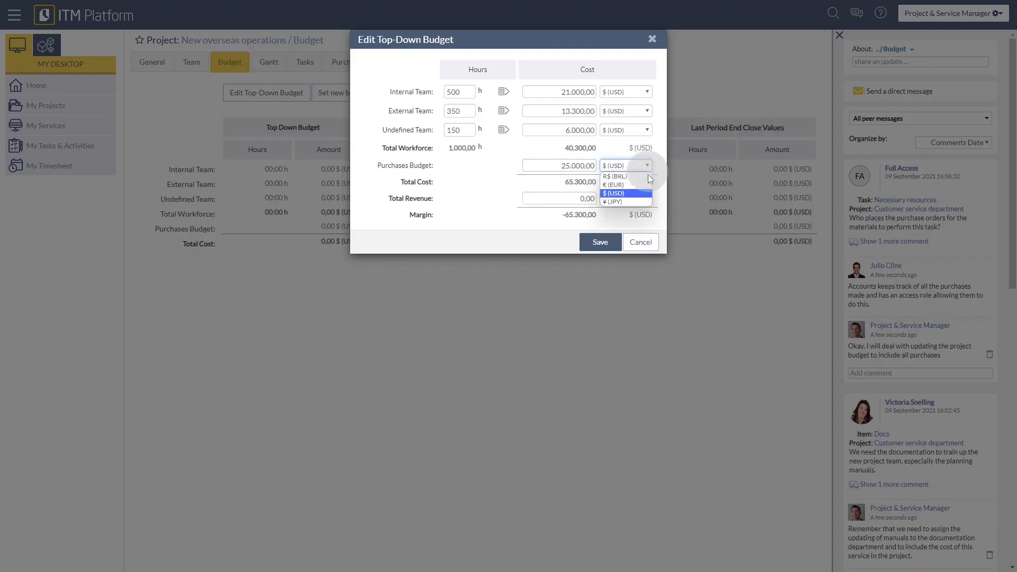
click(616, 185)
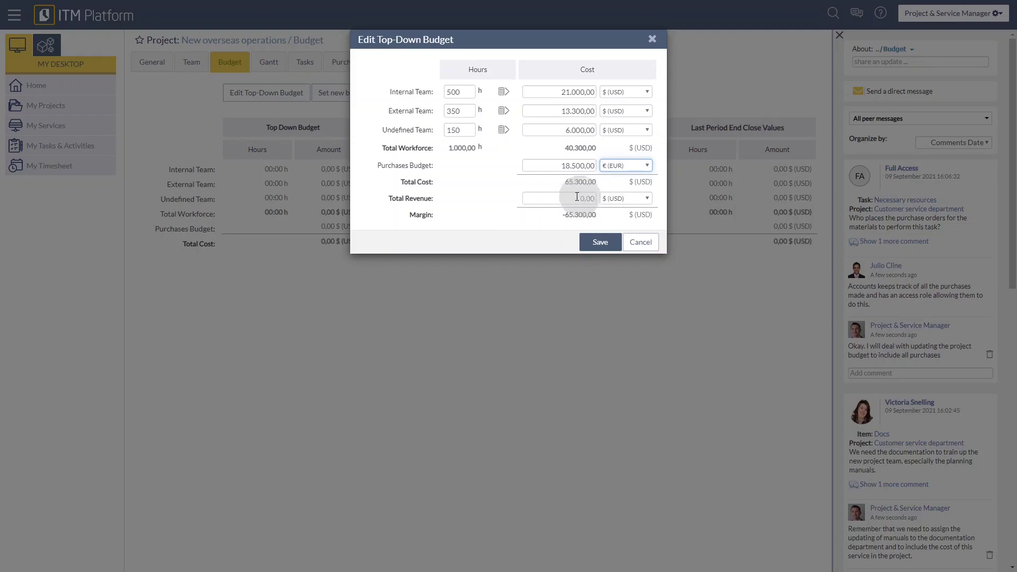
- Set the total revenue to 75,000 USD, save the top-down budget and expand its total cost breakdown
click(575, 198)
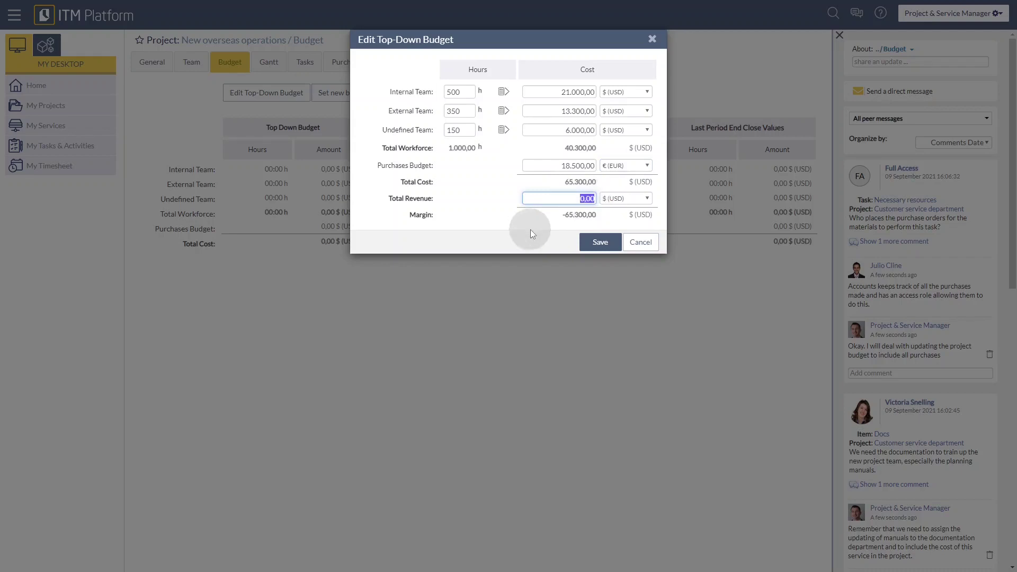
text(75000)
click(530, 230)
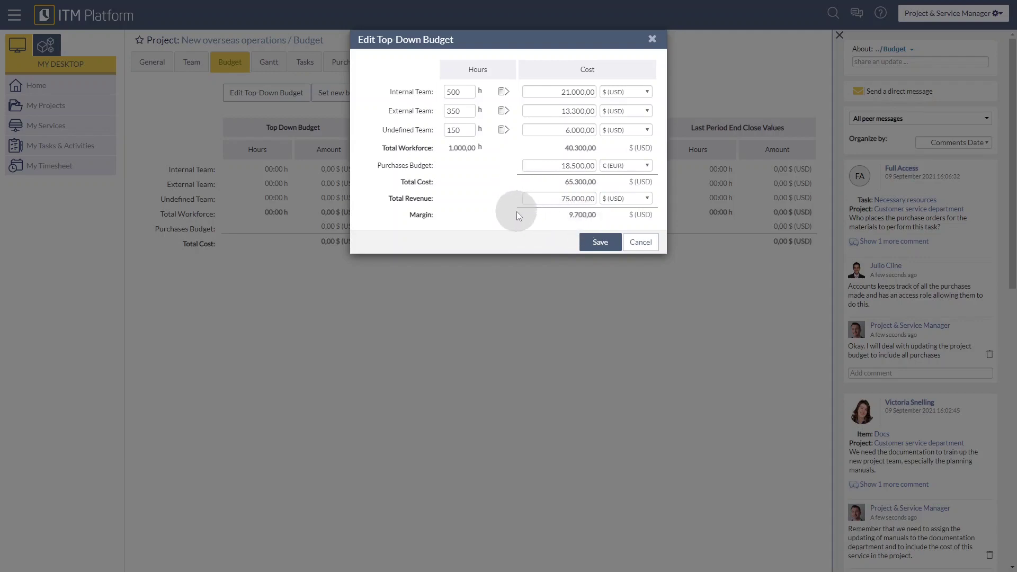
click(598, 241)
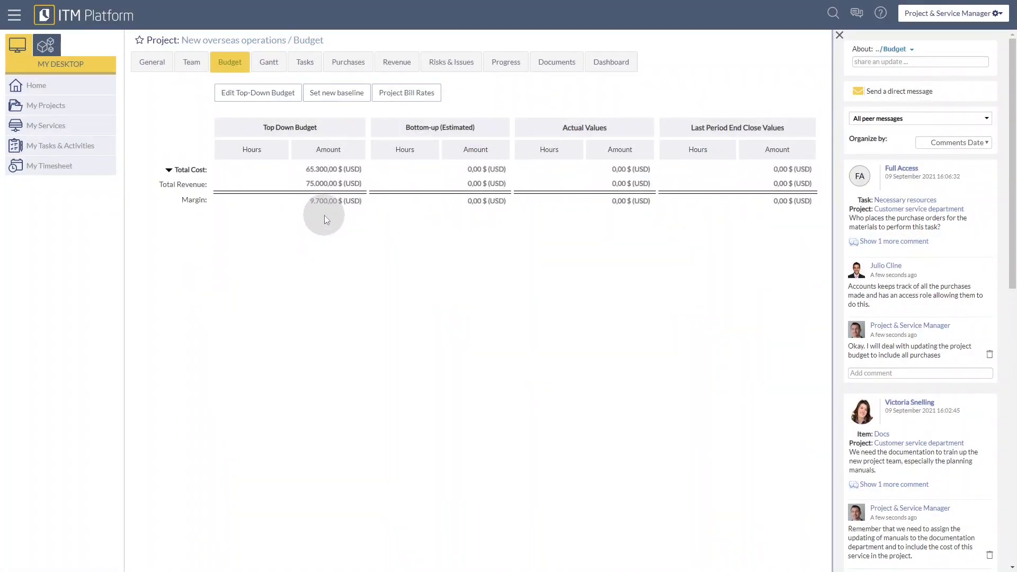
click(169, 170)
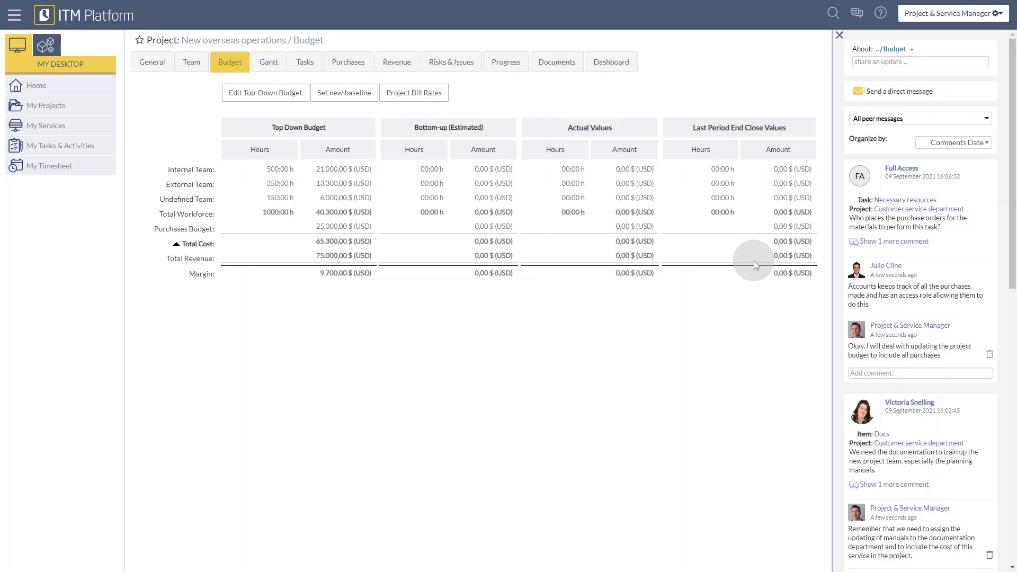
- Look at the options for a new baseline without creating one, and review the project bill rates
click(343, 98)
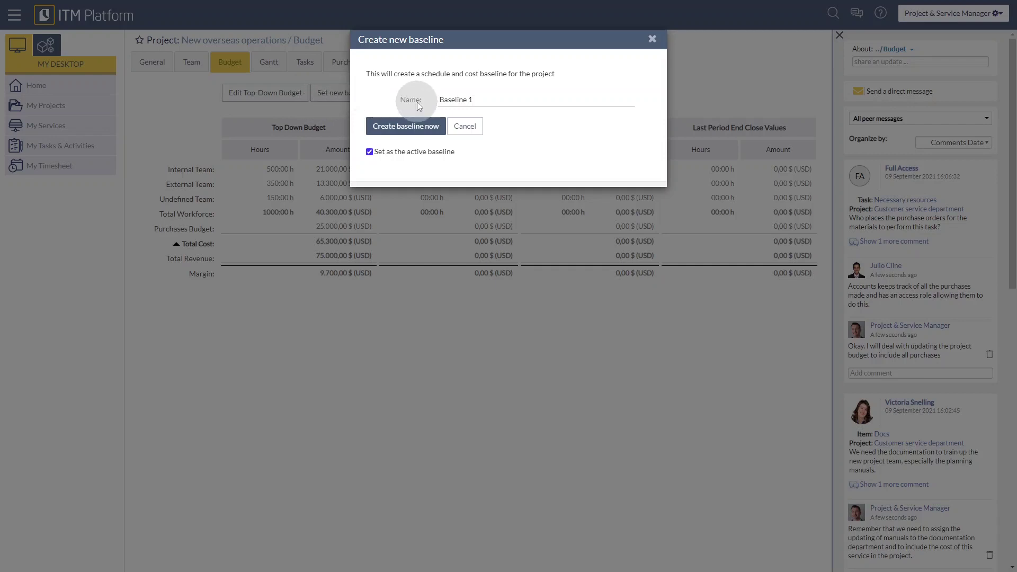
click(460, 130)
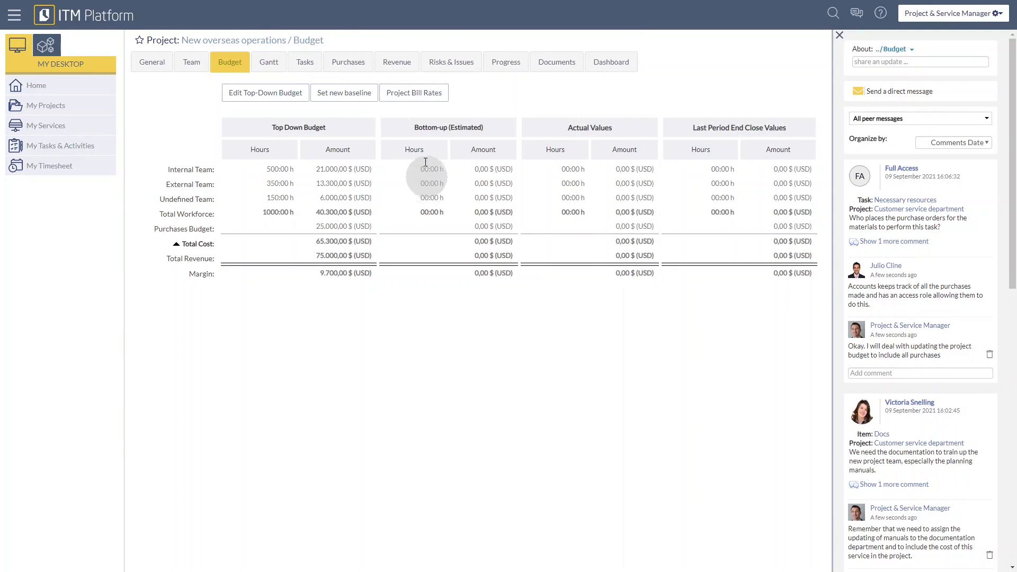
click(418, 94)
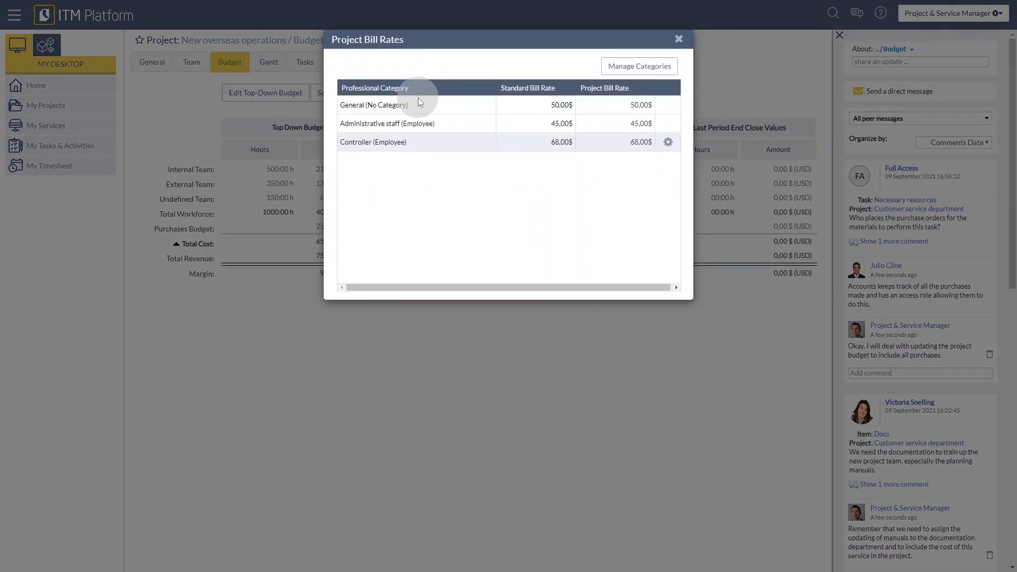
click(679, 39)
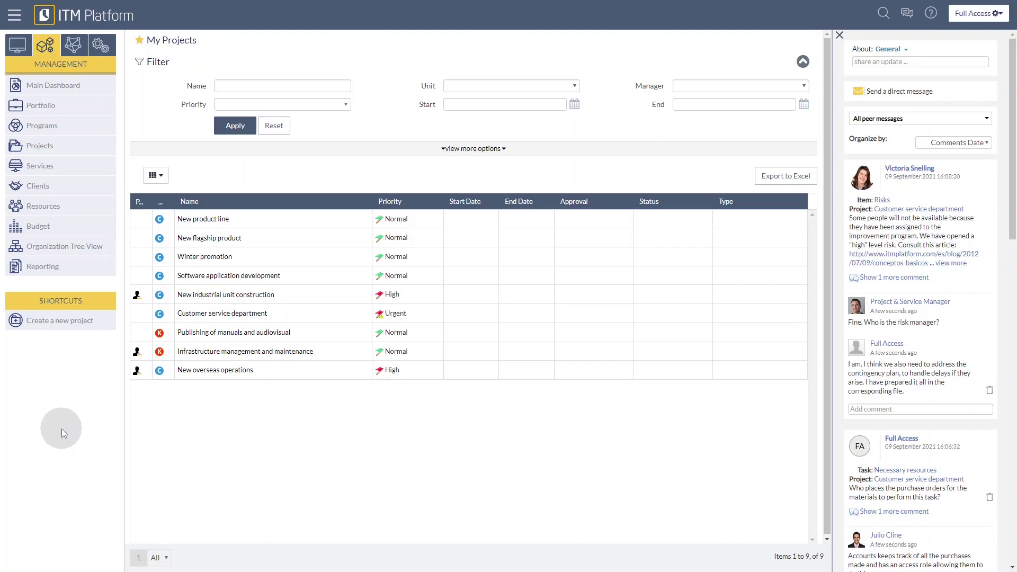
- Open the organization's Categories and Rates page within cost management
click(78, 49)
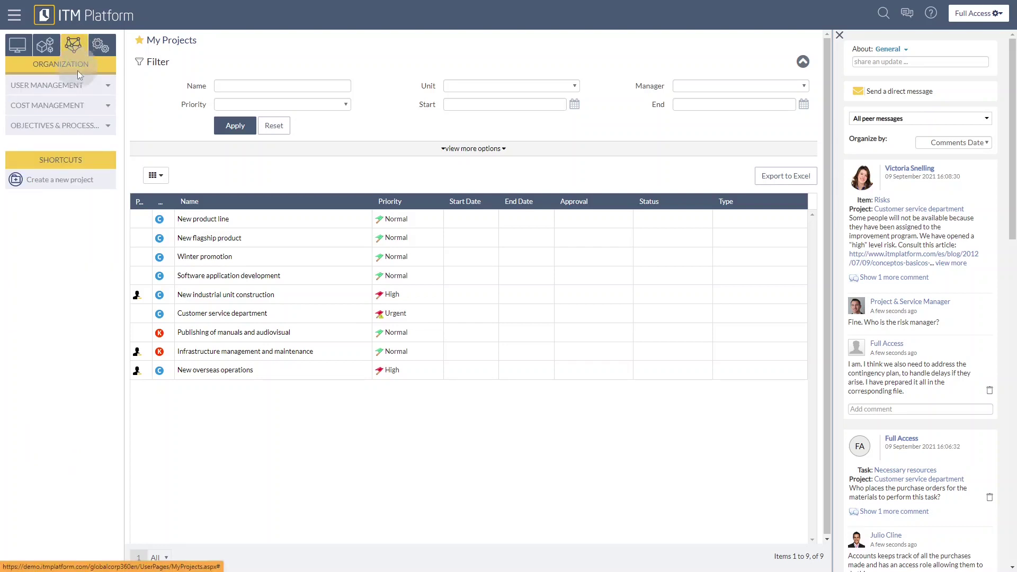
click(100, 110)
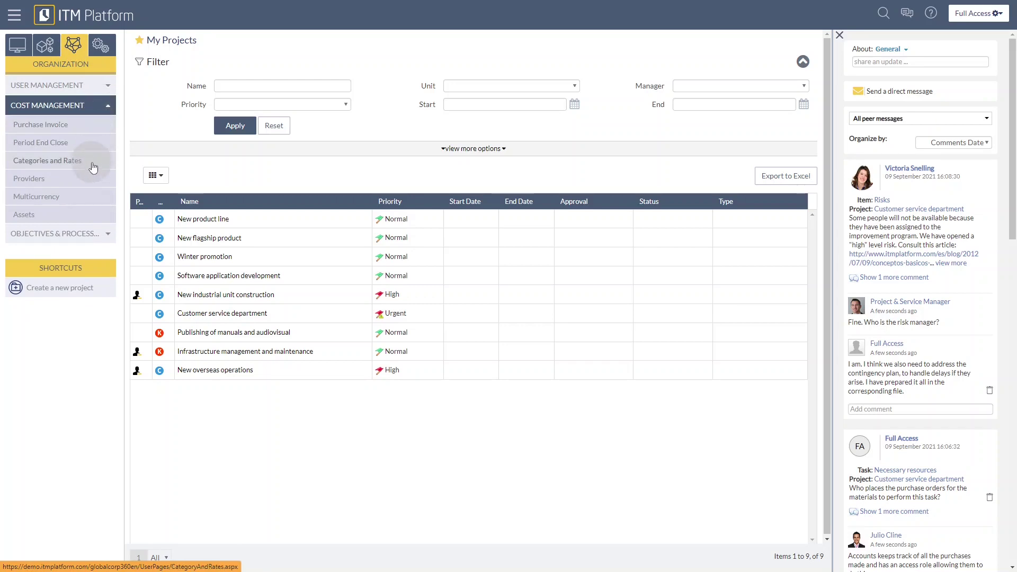
click(47, 167)
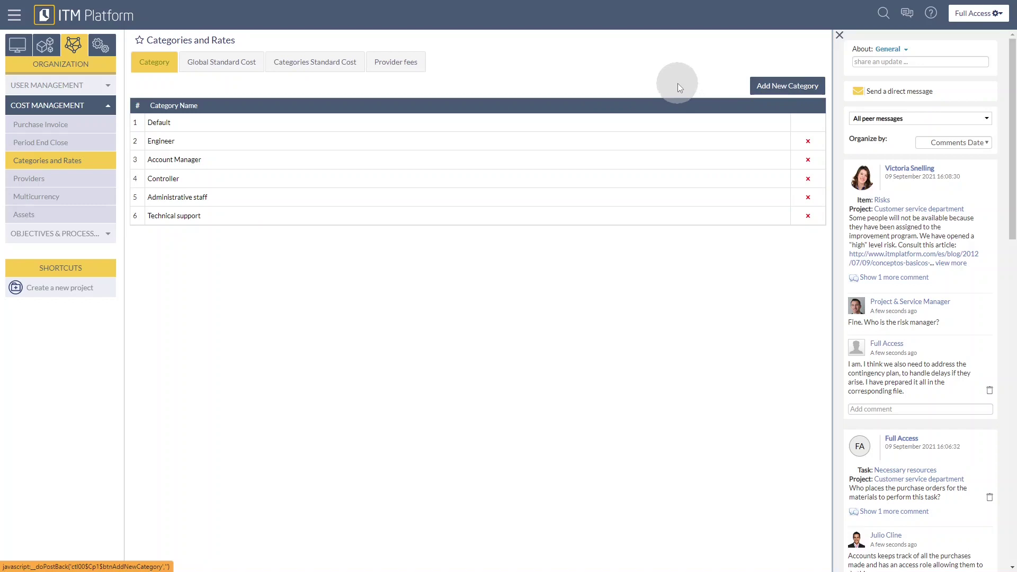
- Open the General type of the global standard cost and examine its start date, hourly cost, bill rate and currency options
click(226, 67)
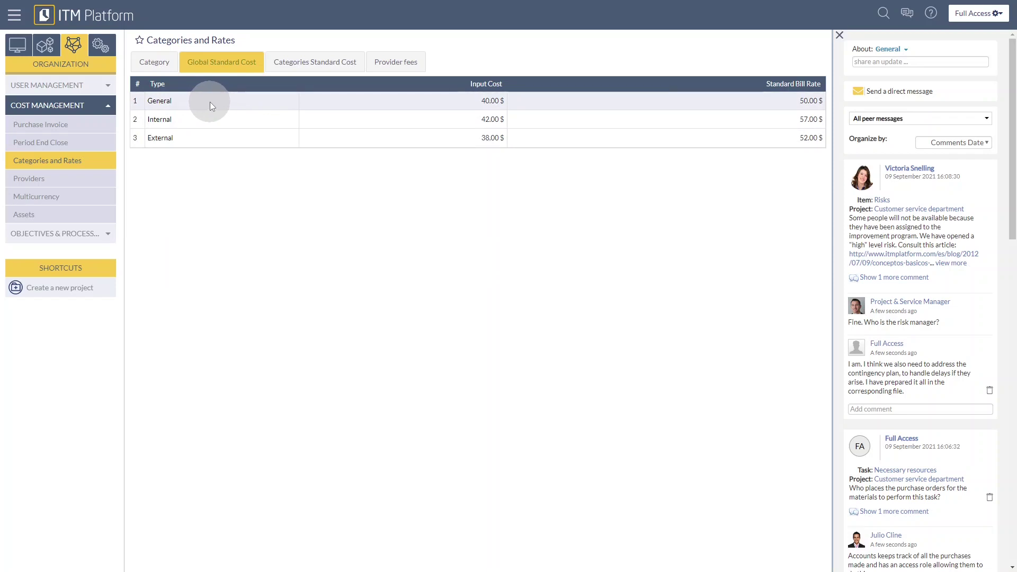
click(166, 105)
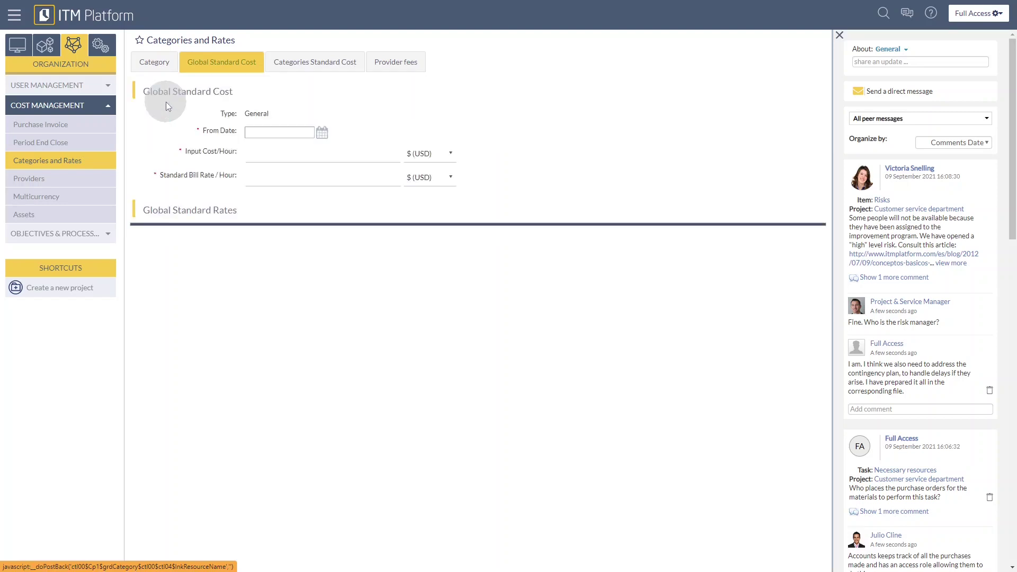
click(290, 130)
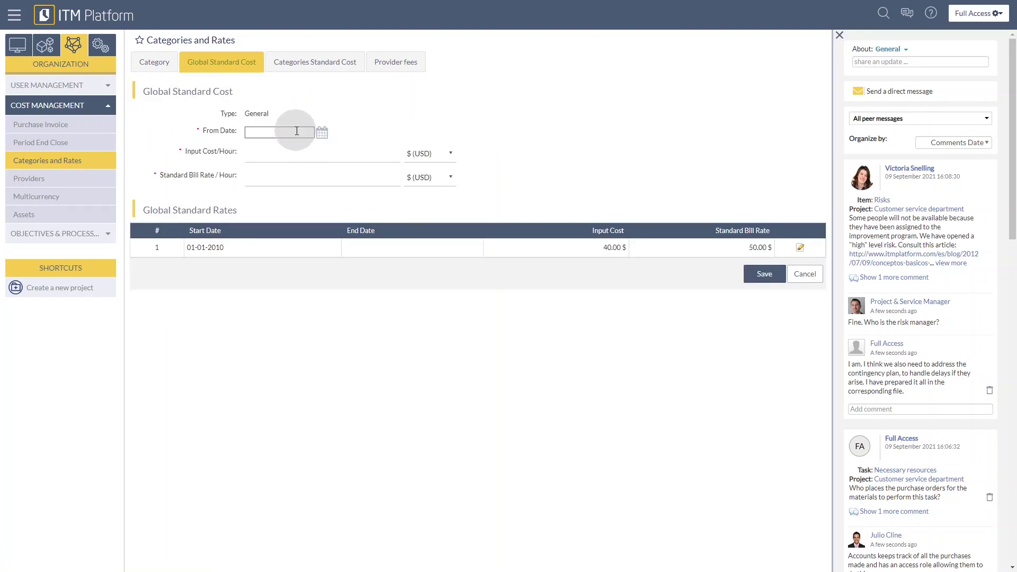
click(299, 151)
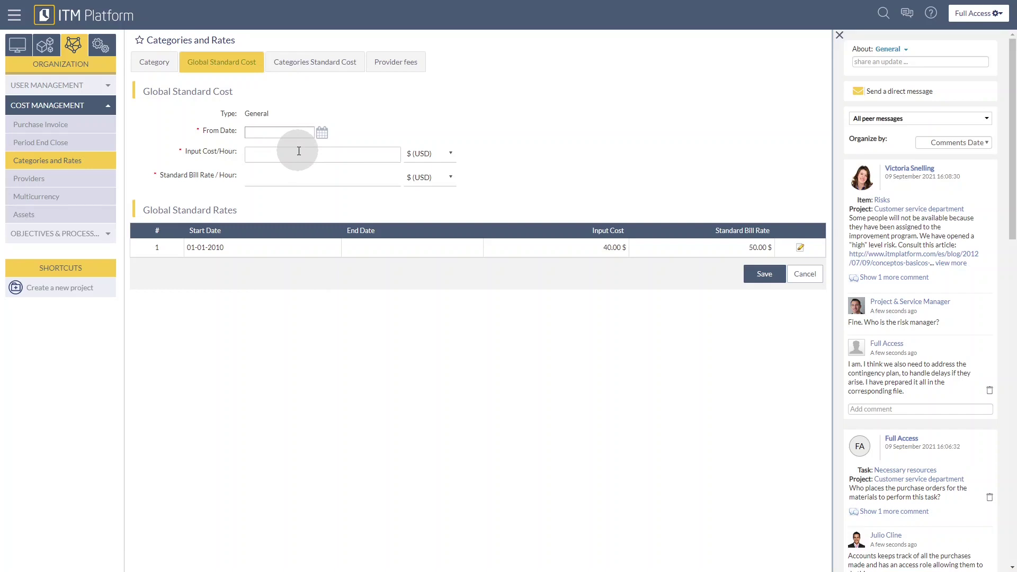
click(301, 181)
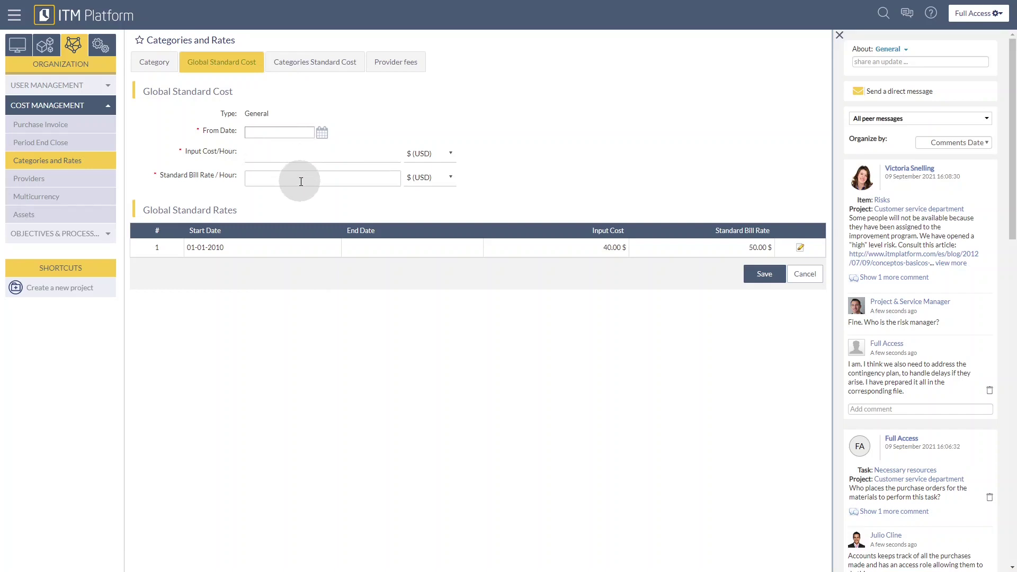
click(445, 154)
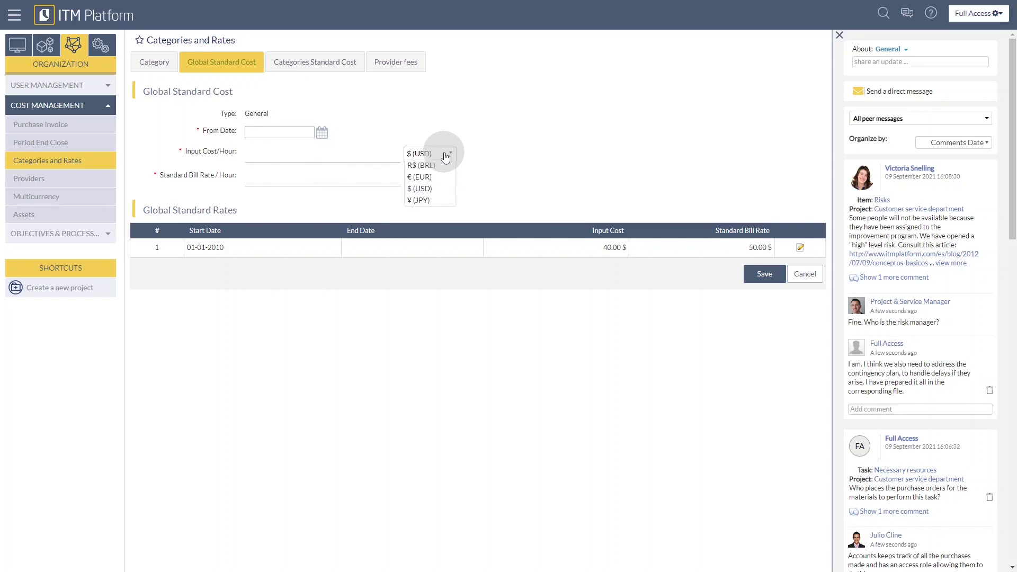
click(539, 164)
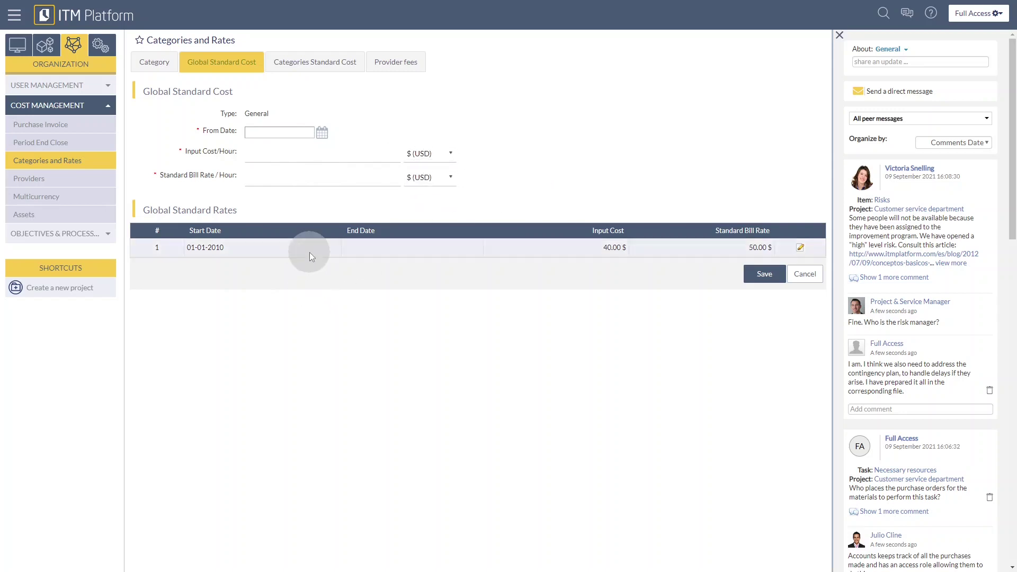